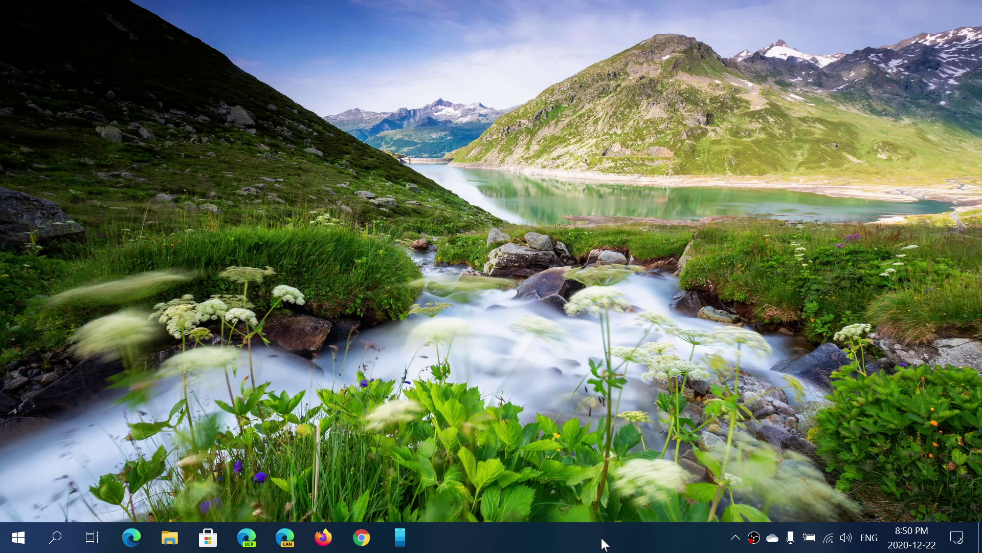
Open Task Manager maximized on the NVIDIA GeForce GTX 1660 Ti (GPU 0) page, showing 49 °C
right_click(604, 544)
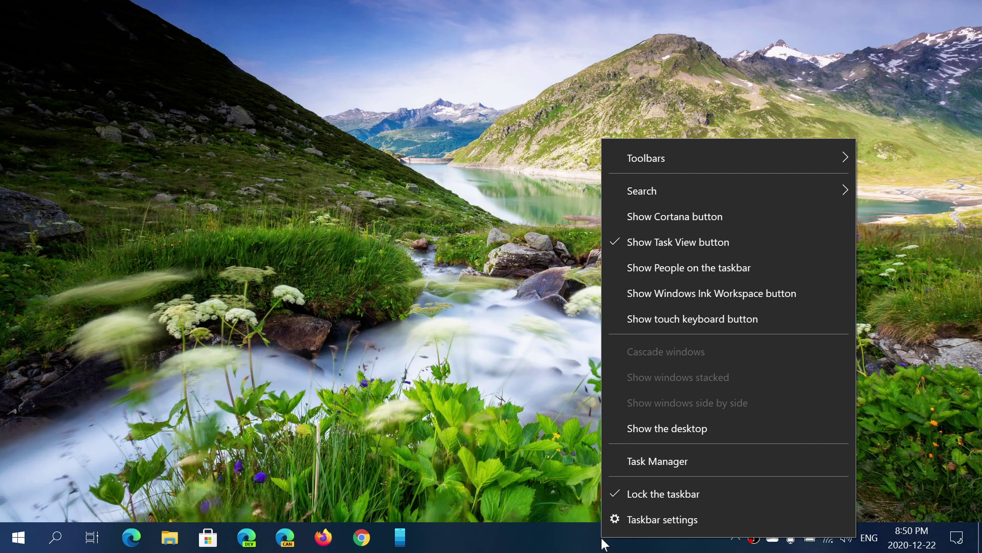
click(669, 465)
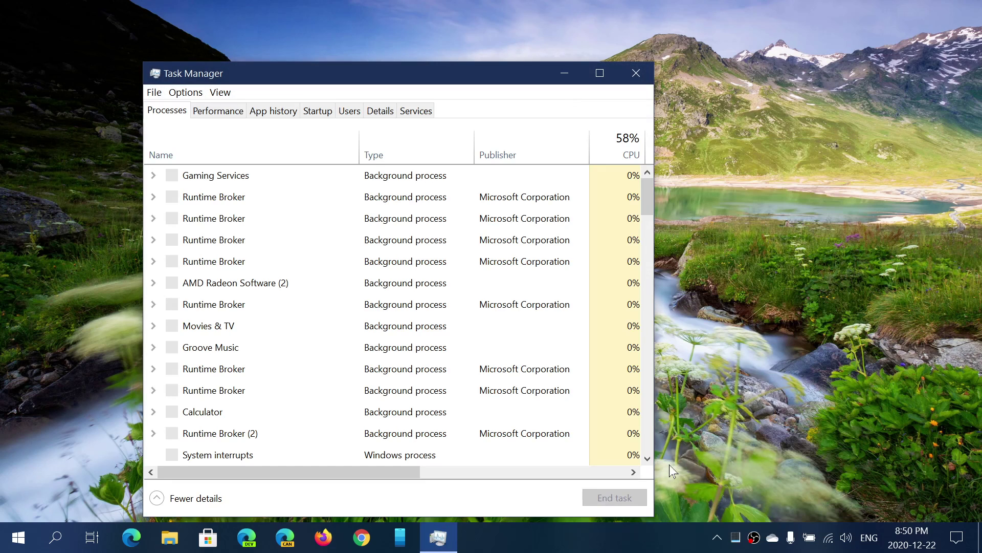
click(217, 112)
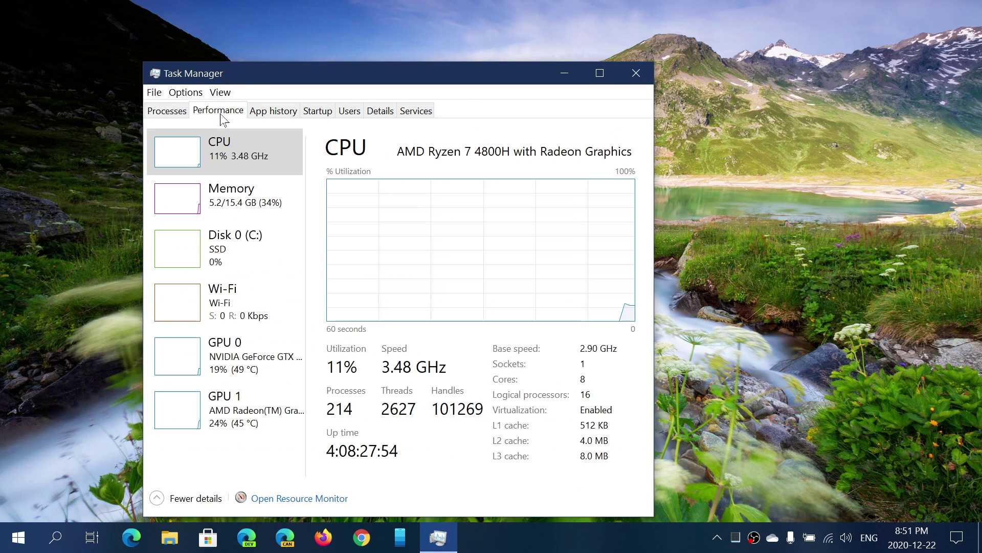
click(592, 66)
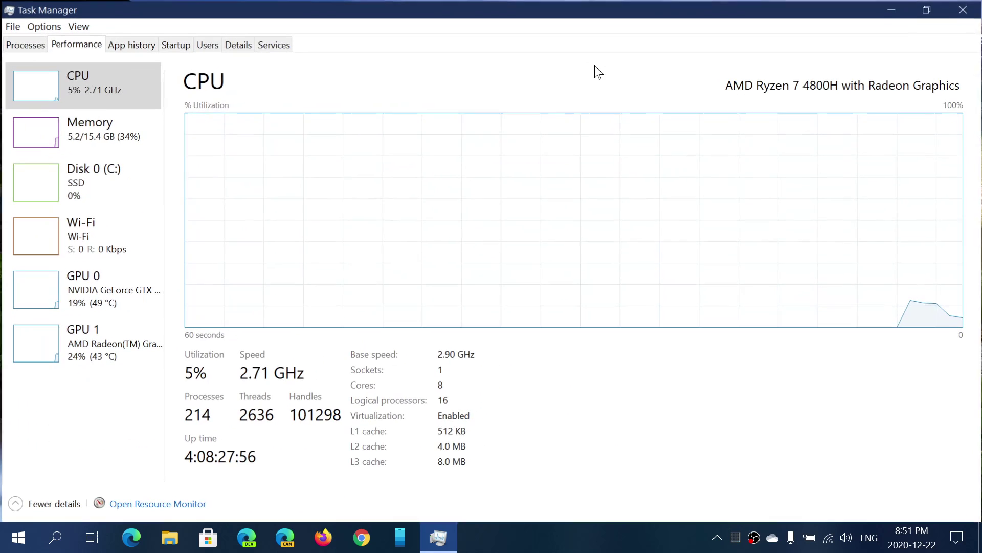
click(76, 301)
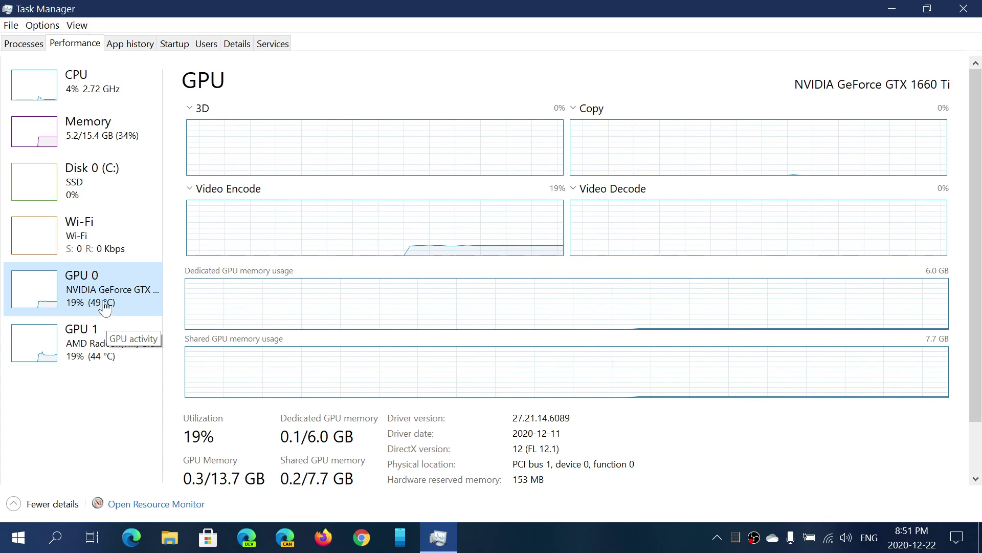
View the AMD Radeon(TM) Graphics GPU page, then the AMD Ryzen 7 4800H CPU page
click(91, 337)
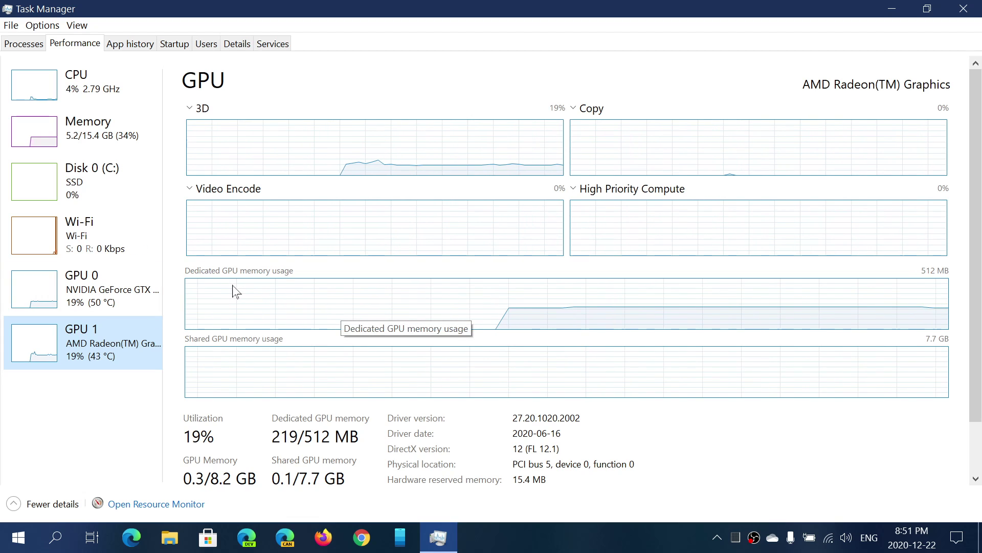
click(112, 94)
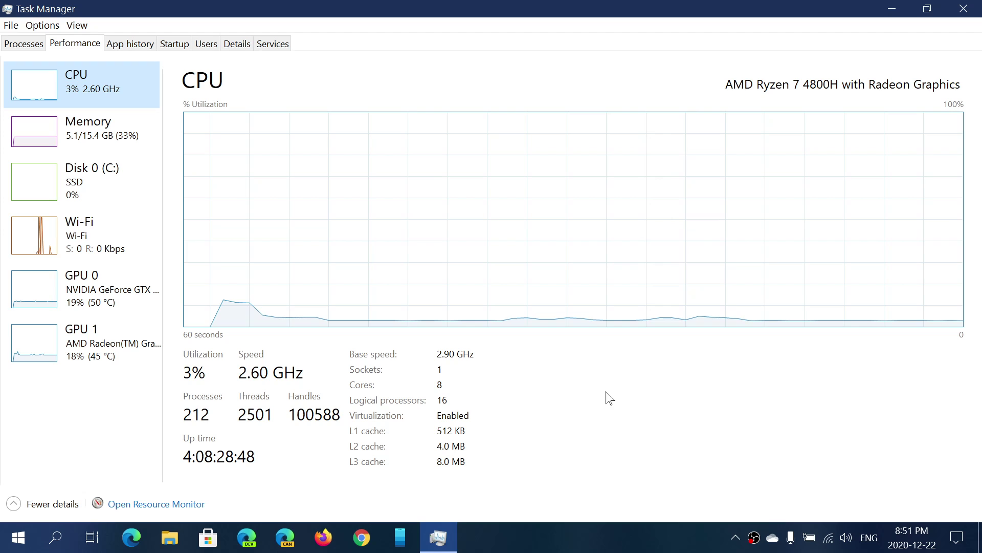
Confirm Disk 0 (C:) is a 954 GB Micron SSD, then close Task Manager
click(84, 194)
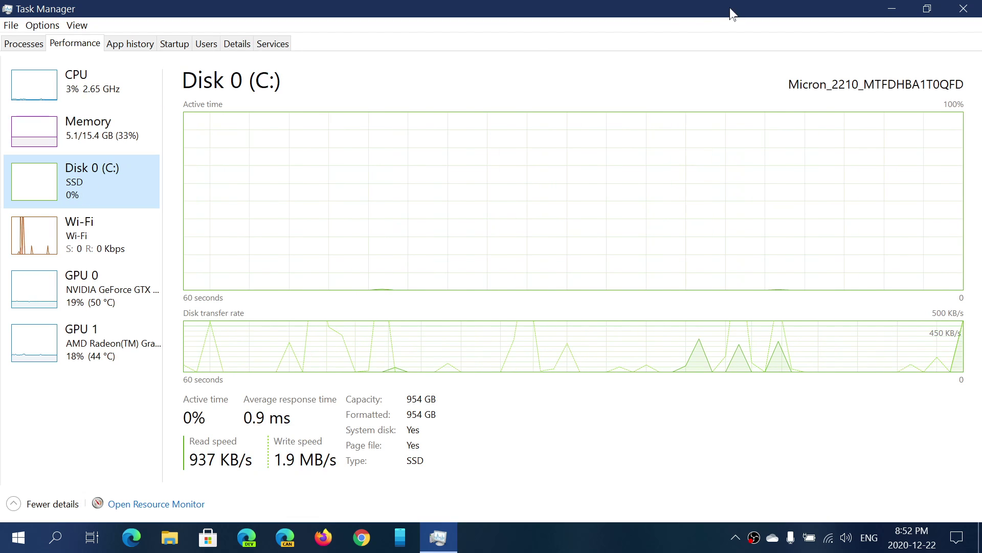
click(964, 10)
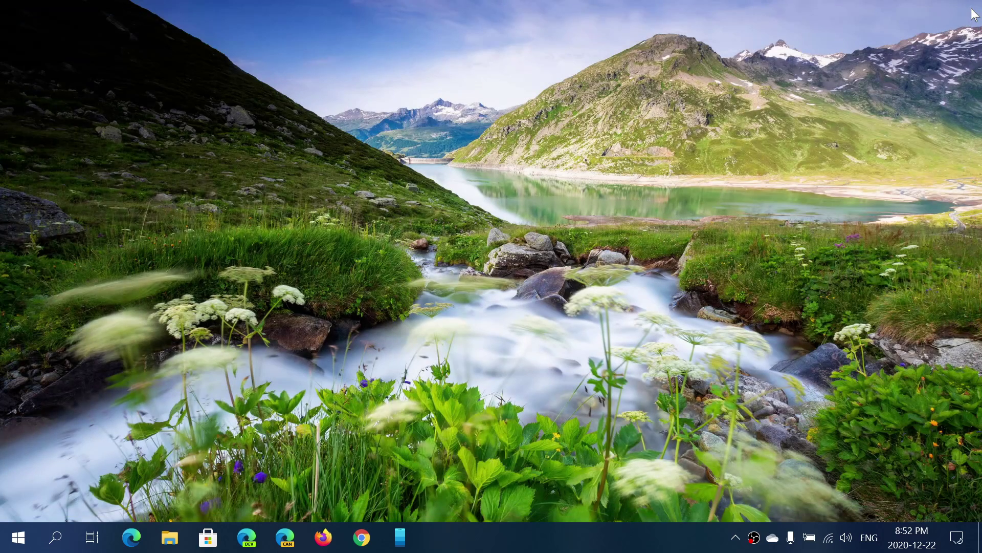
Check the Start menu and Action Center colours, then open All settings from the Action Center
click(18, 536)
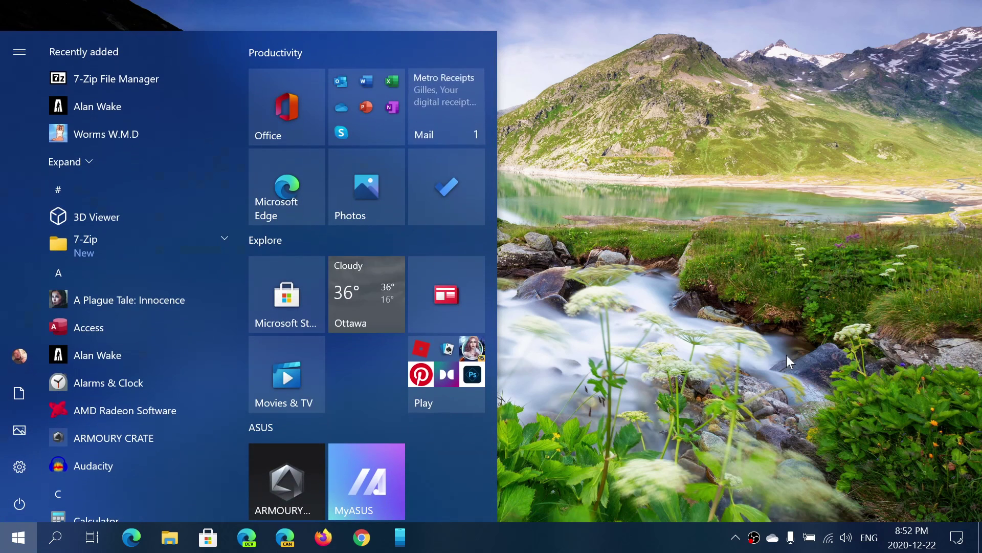
click(966, 538)
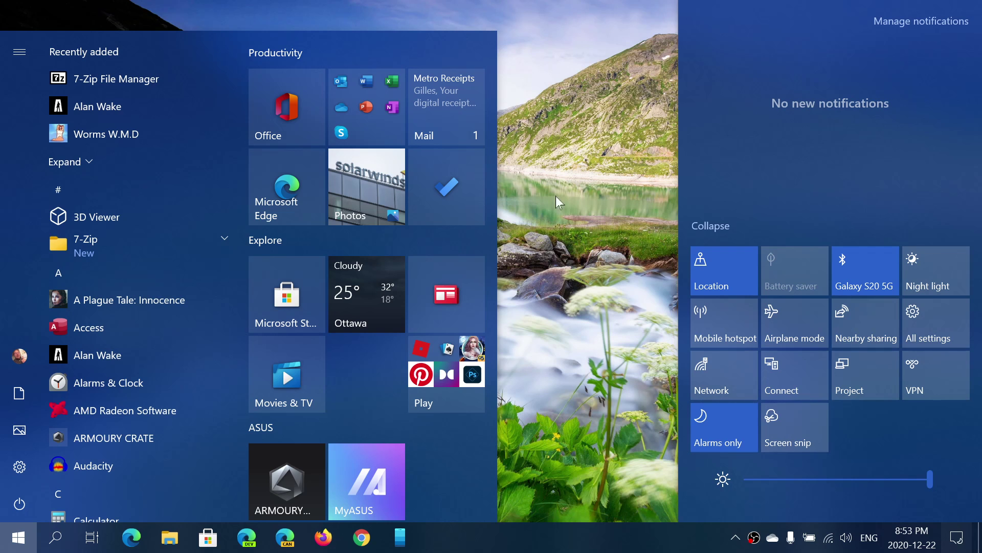
click(566, 226)
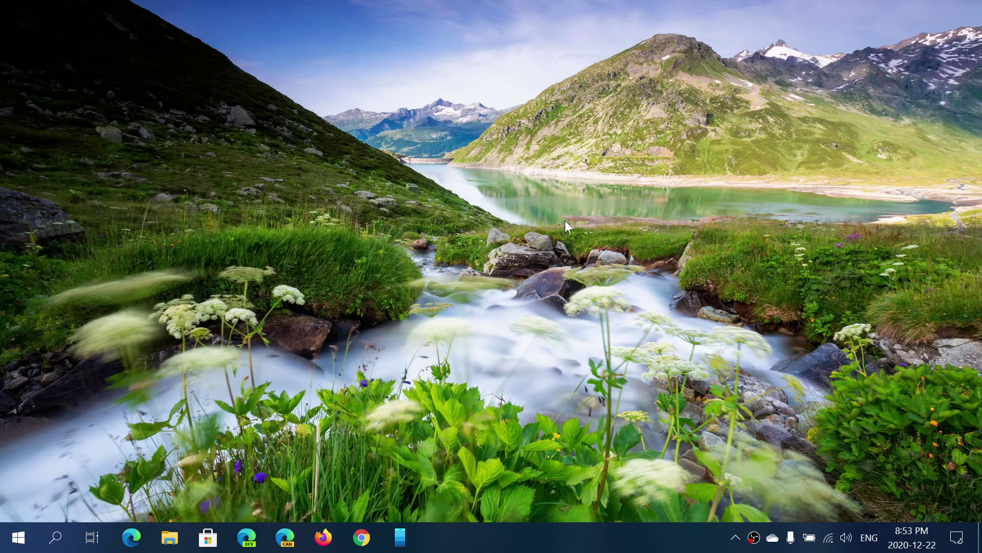
click(956, 537)
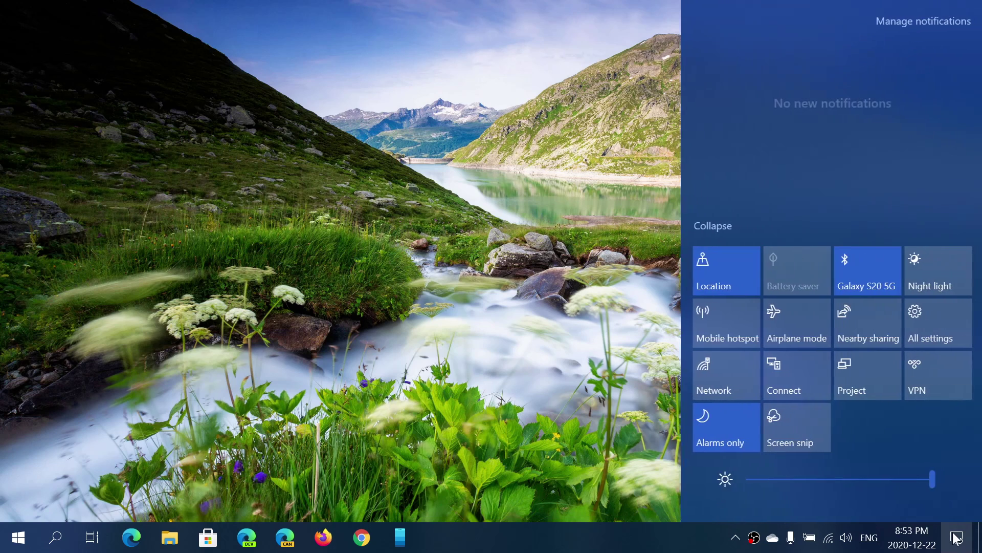
click(935, 343)
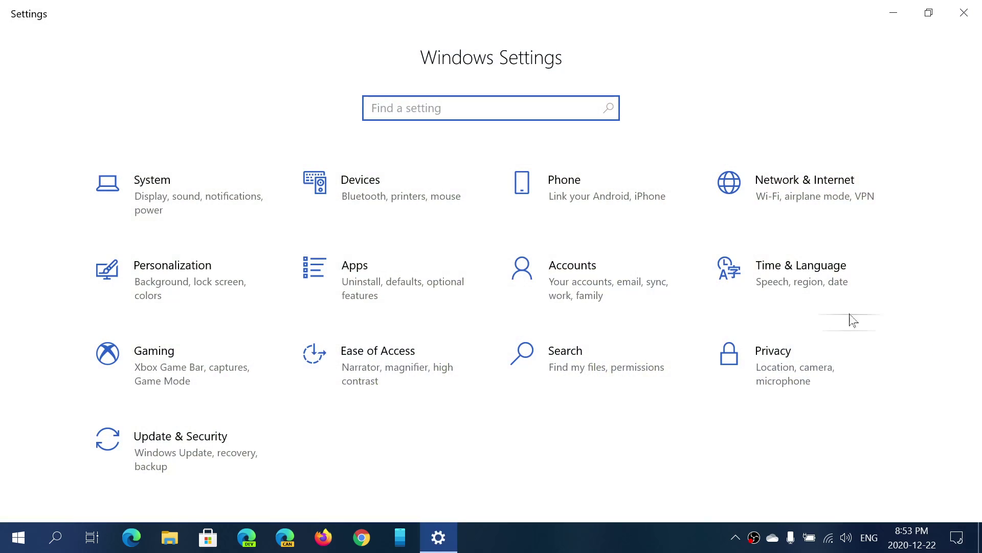
Look through the System settings page and return to the Settings home page
click(158, 205)
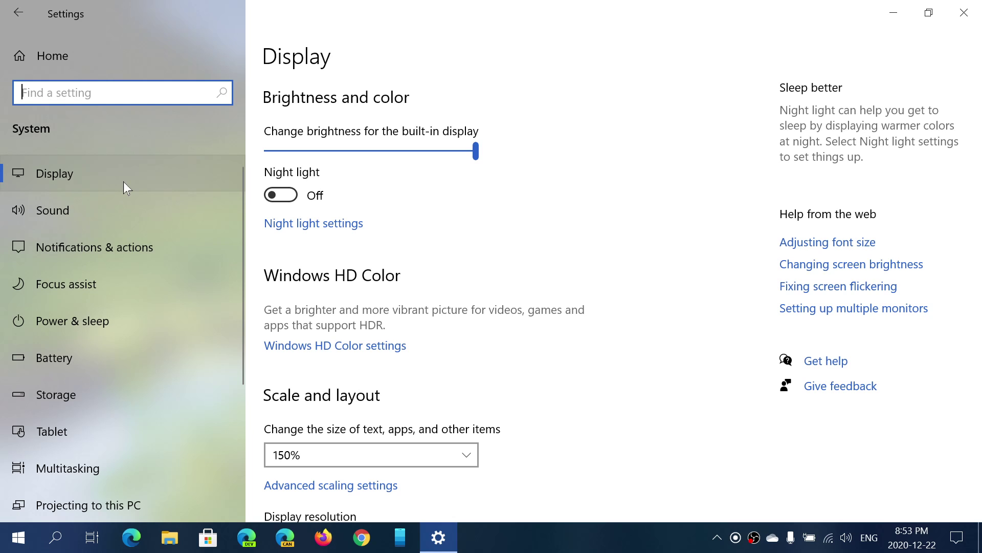
scroll(418, 247, down, 2)
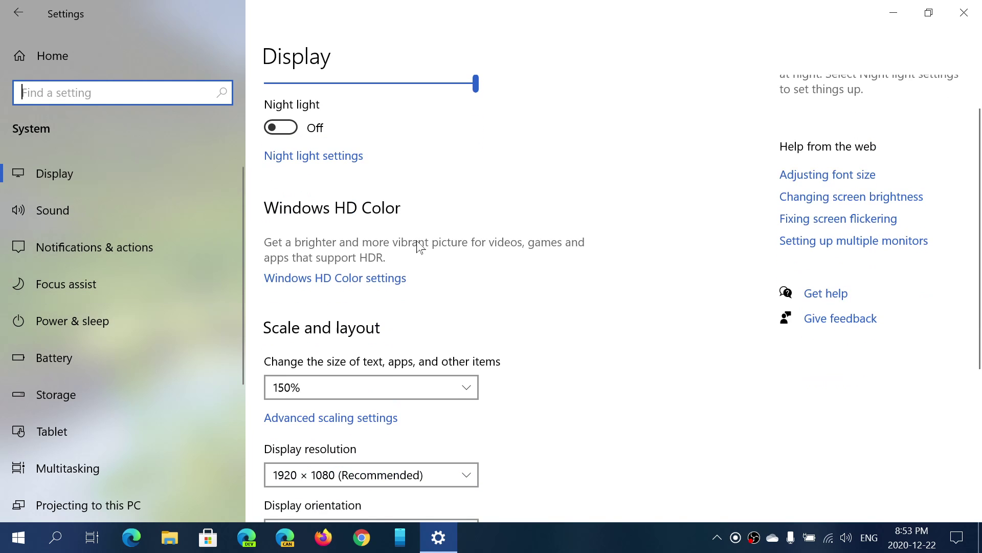
click(20, 14)
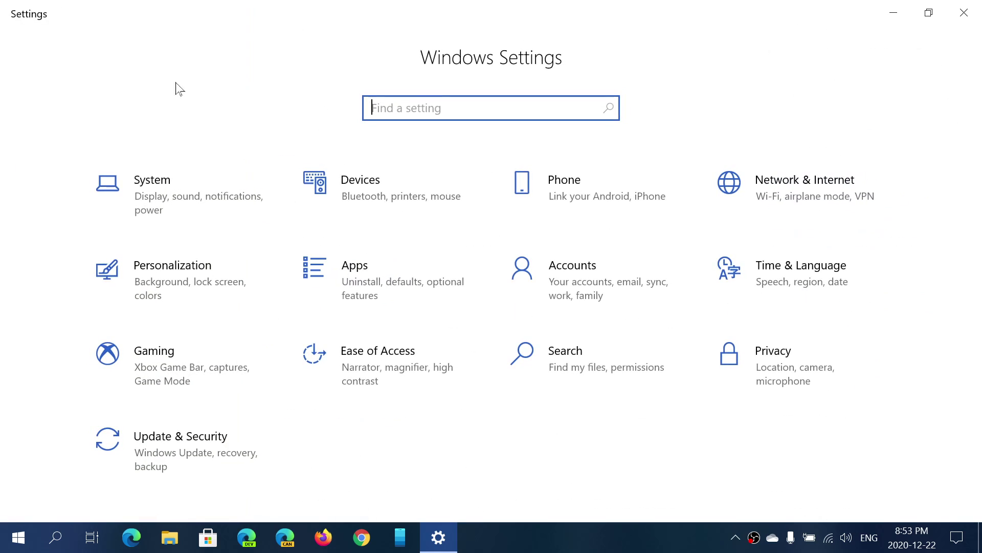
Review Personalization > Colors: automatic accent colour and accent shown on Start and taskbar
click(179, 283)
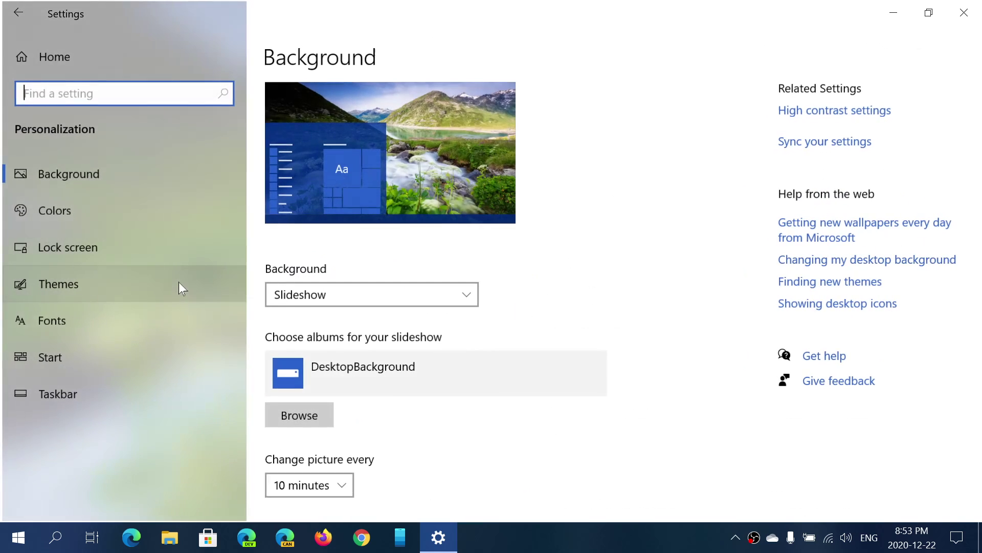
click(87, 214)
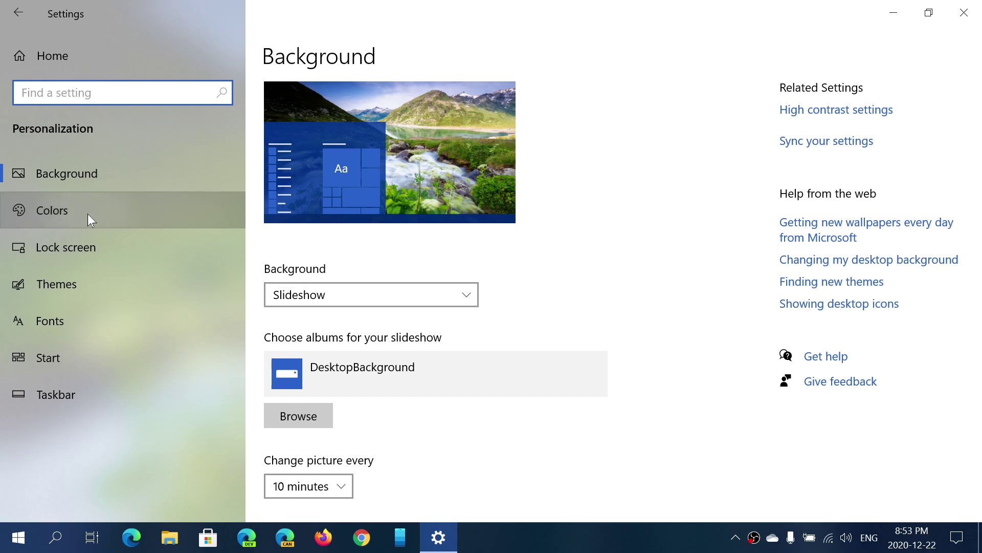
scroll(572, 260, down, 2)
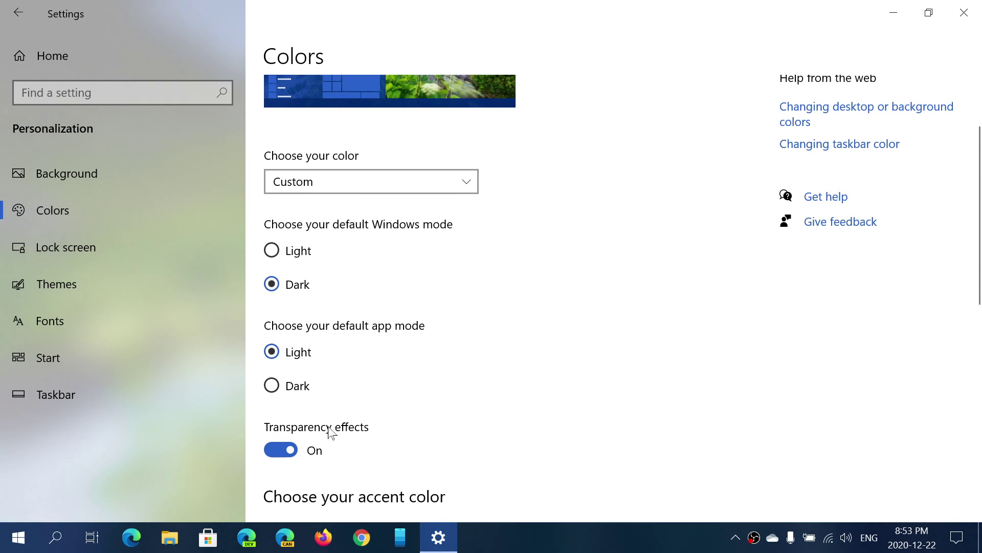
scroll(461, 422, down, 2)
scroll(460, 423, down, 2)
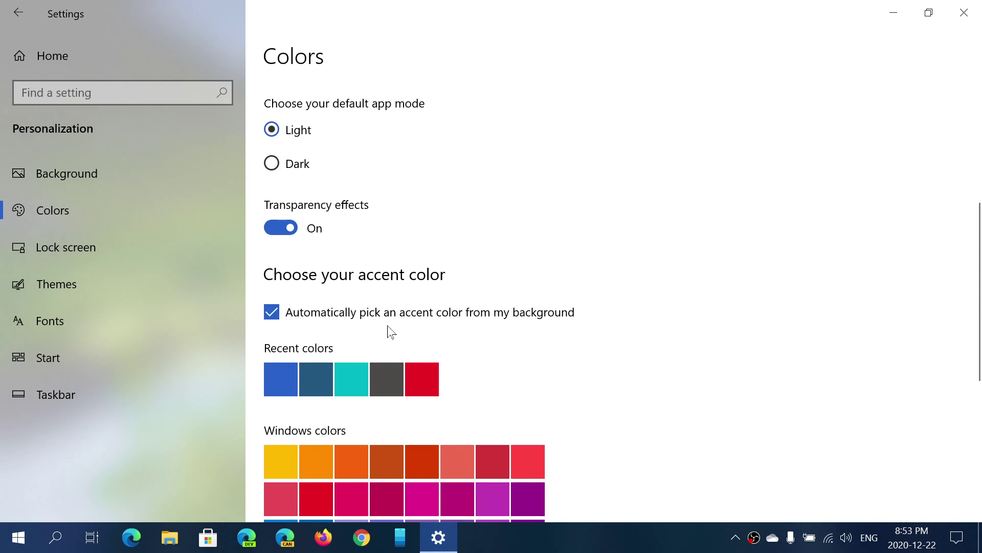
scroll(575, 329, down, 7)
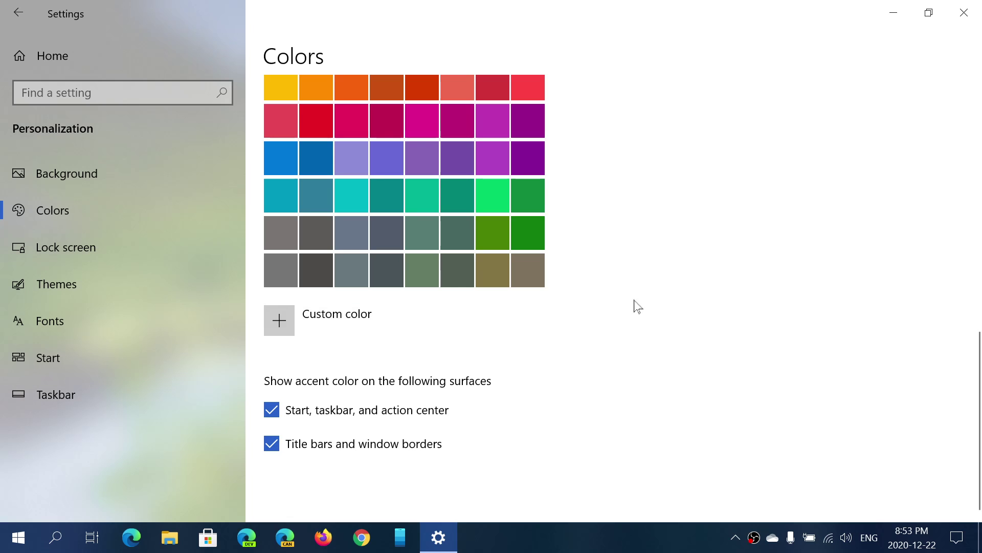
scroll(637, 305, up, 10)
scroll(637, 305, up, 2)
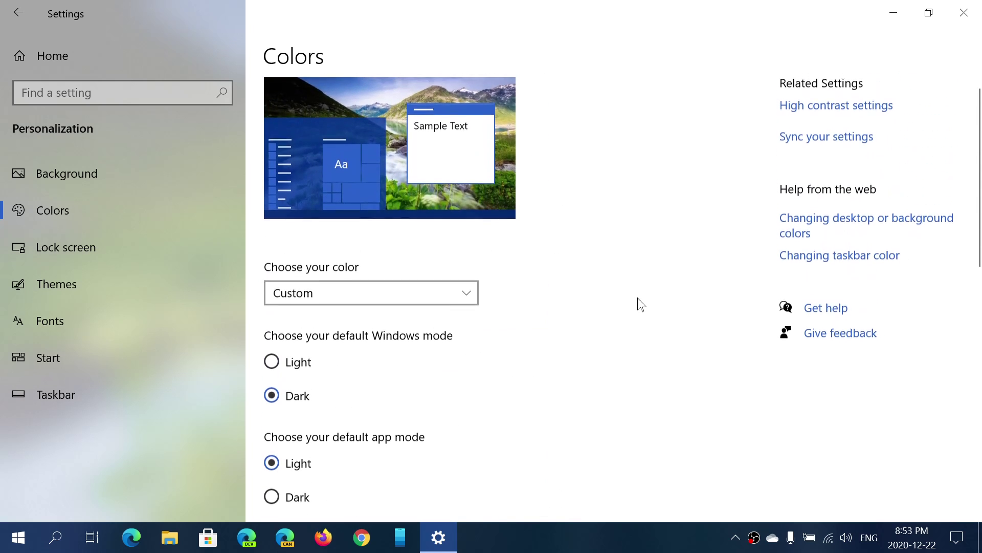
Close Settings, check Start and Action Center colours, and advance to the mossy canyon wallpaper
click(953, 15)
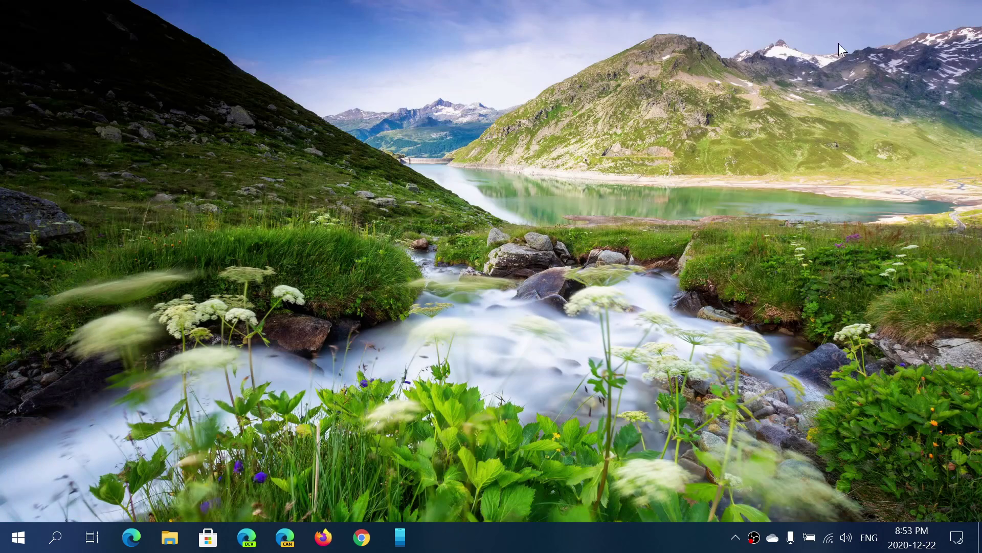
click(18, 537)
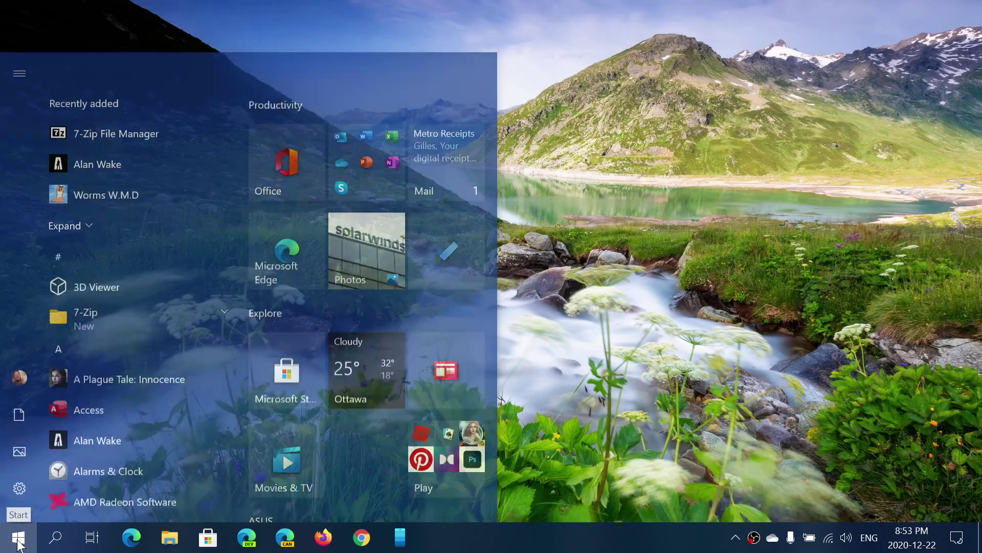
click(956, 537)
click(577, 268)
right_click(577, 268)
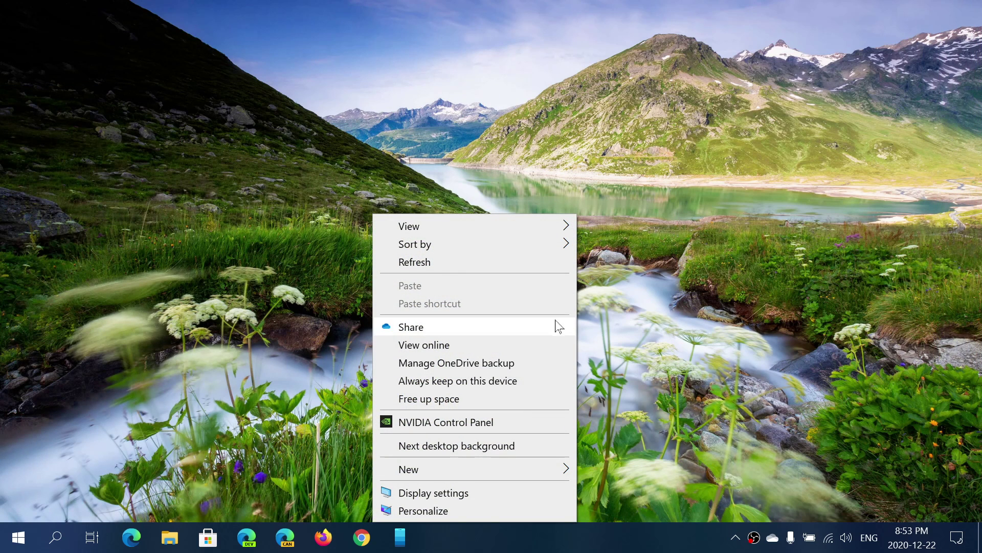
click(540, 449)
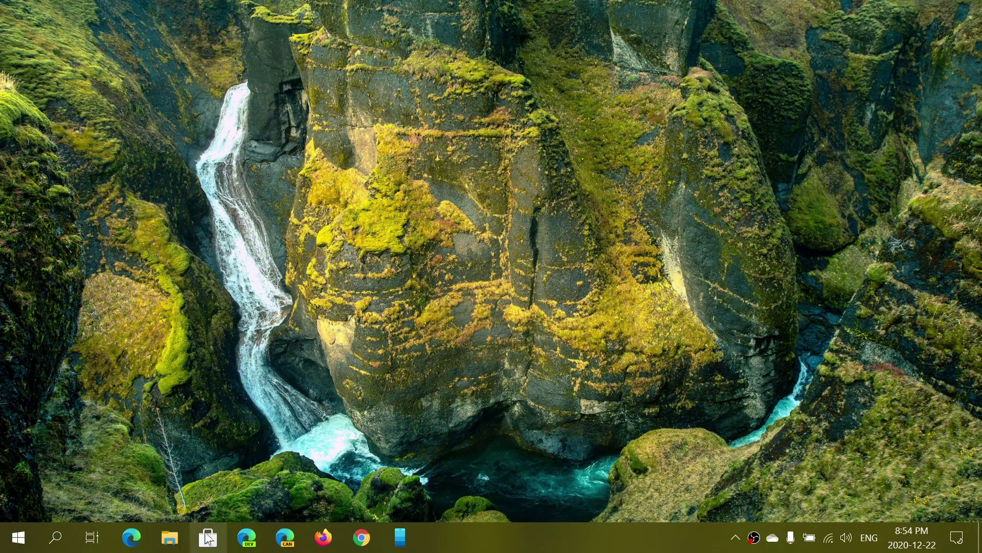
Check the recoloured Start and Action Center, then advance to the river forest wallpaper
click(18, 536)
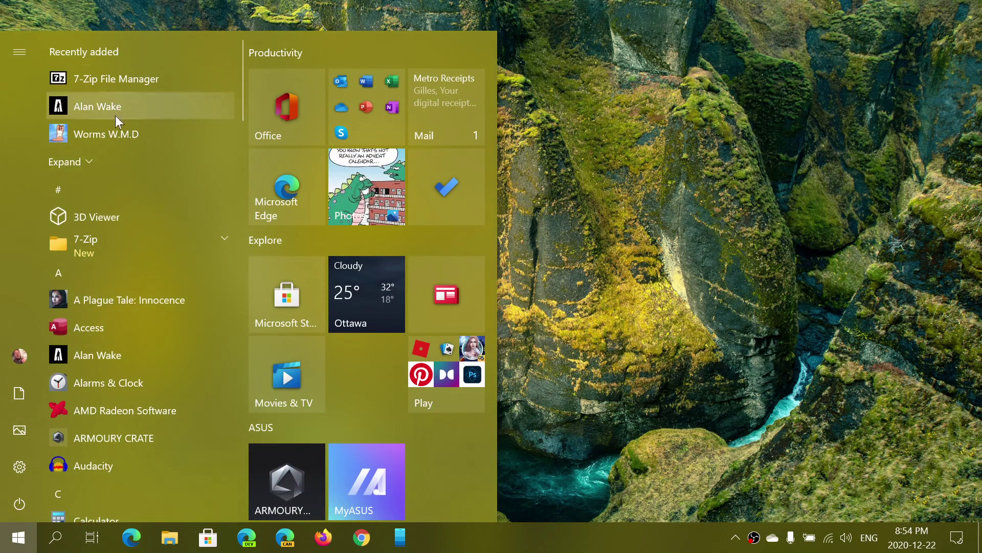
click(955, 542)
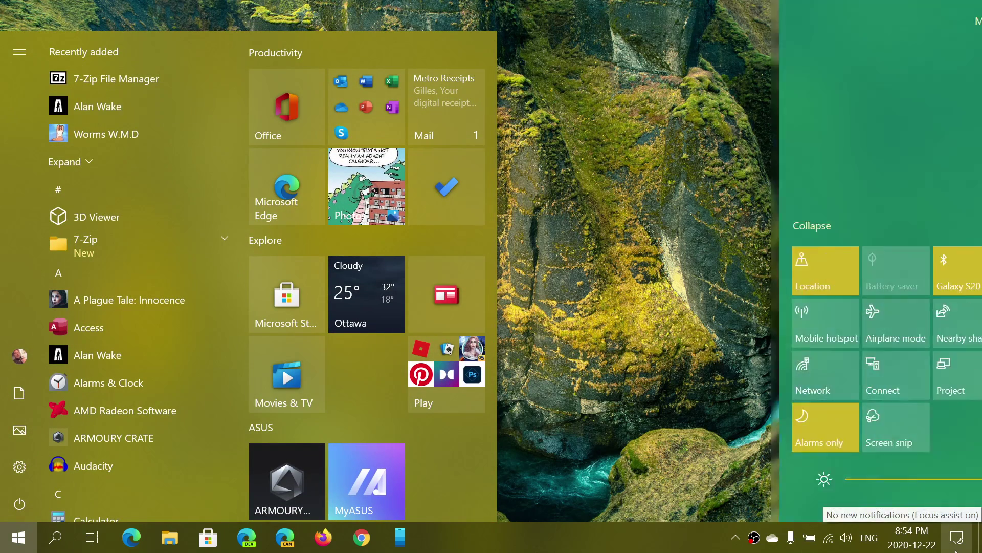
click(646, 293)
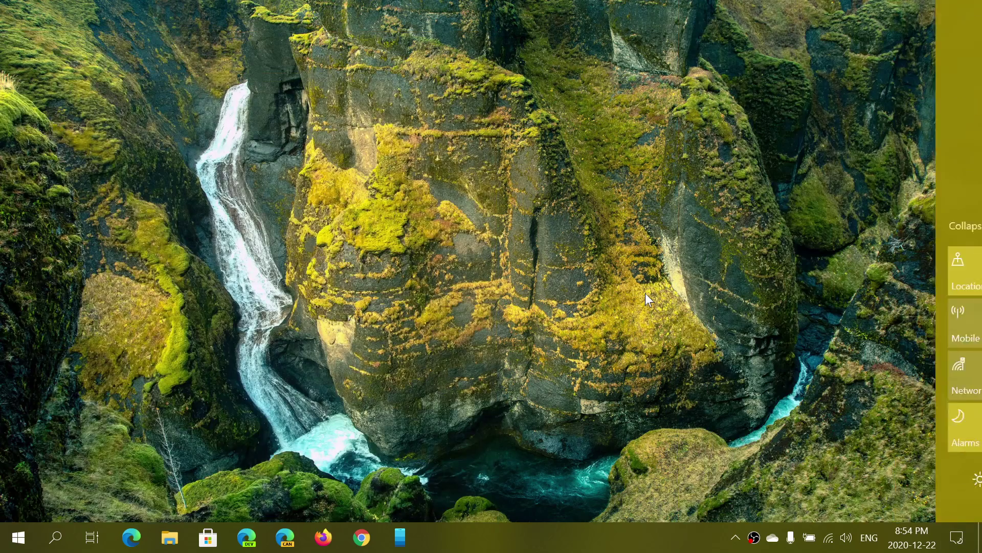
right_click(646, 293)
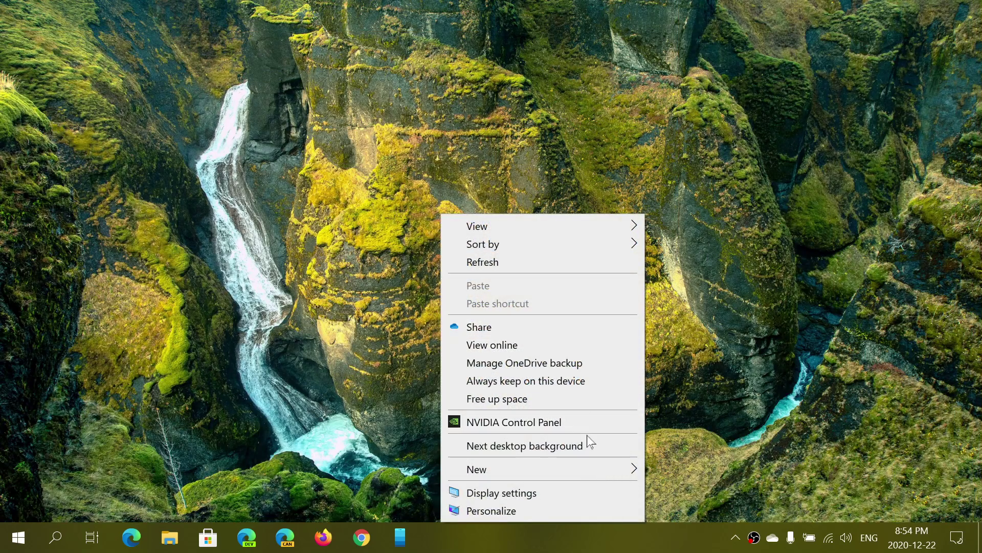
click(585, 452)
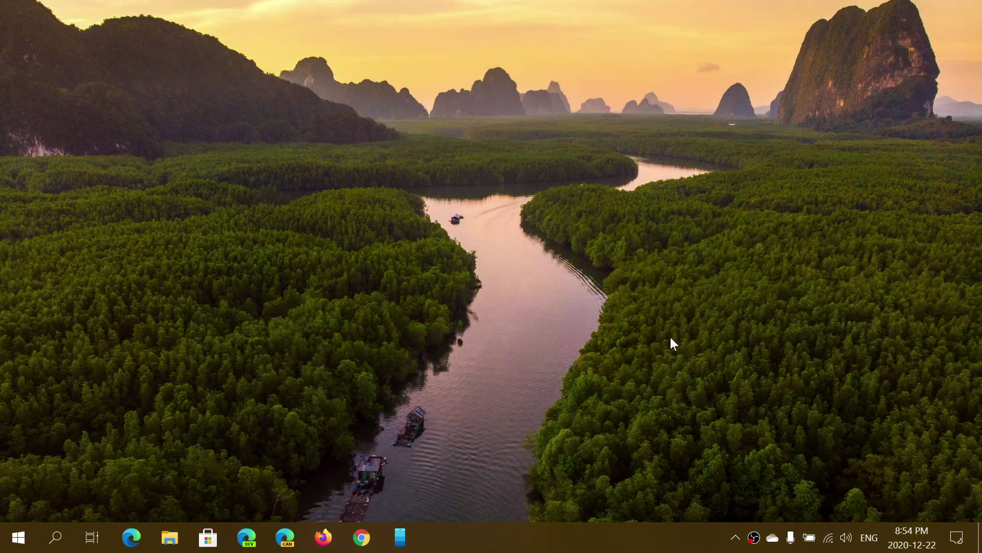
Advance to the elephants-in-the-river wallpaper and confirm Start is tinted olive to match
click(19, 537)
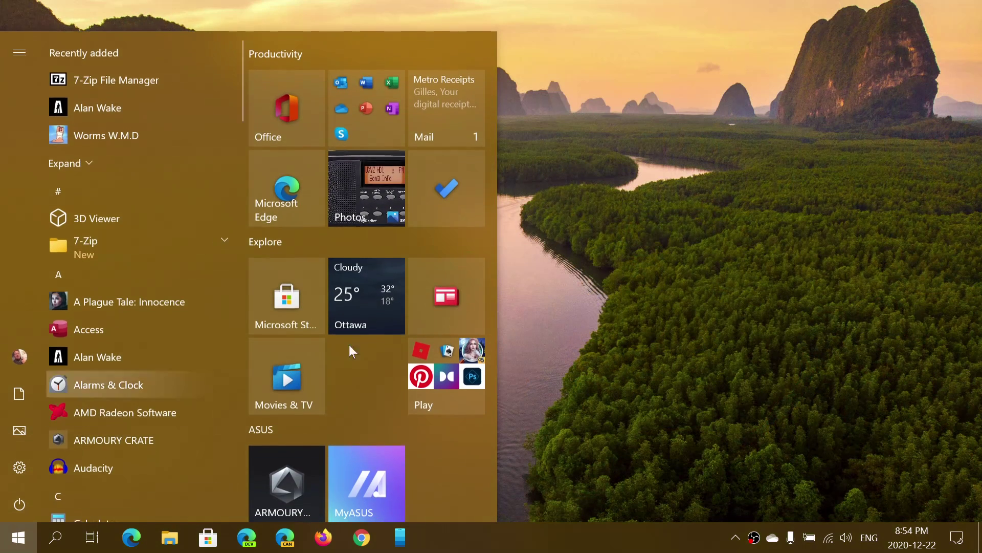
click(639, 265)
right_click(639, 265)
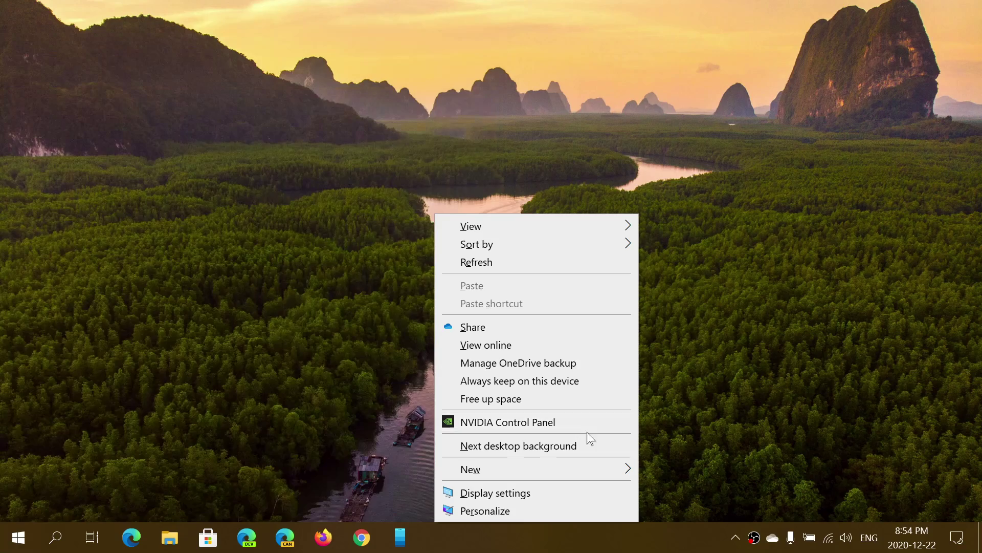
click(588, 447)
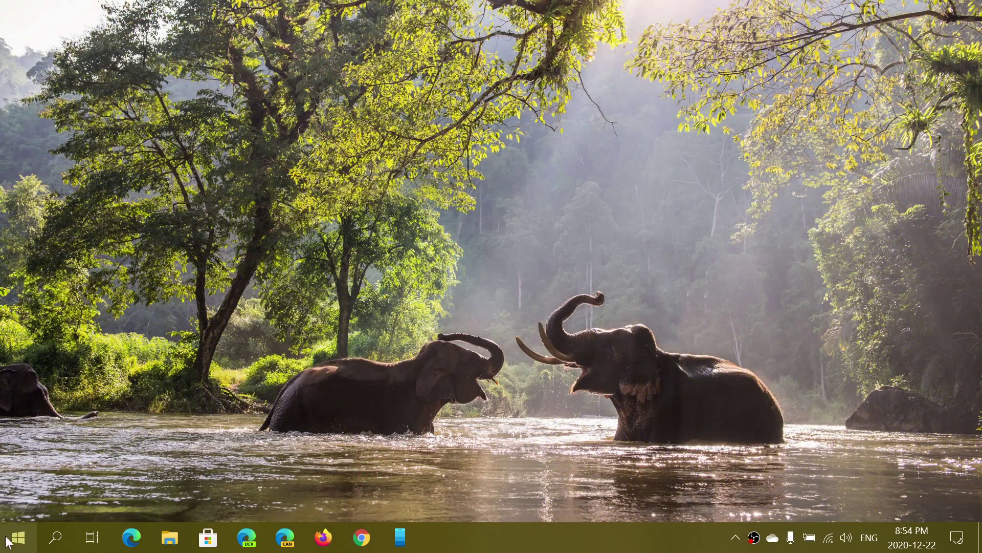
click(18, 537)
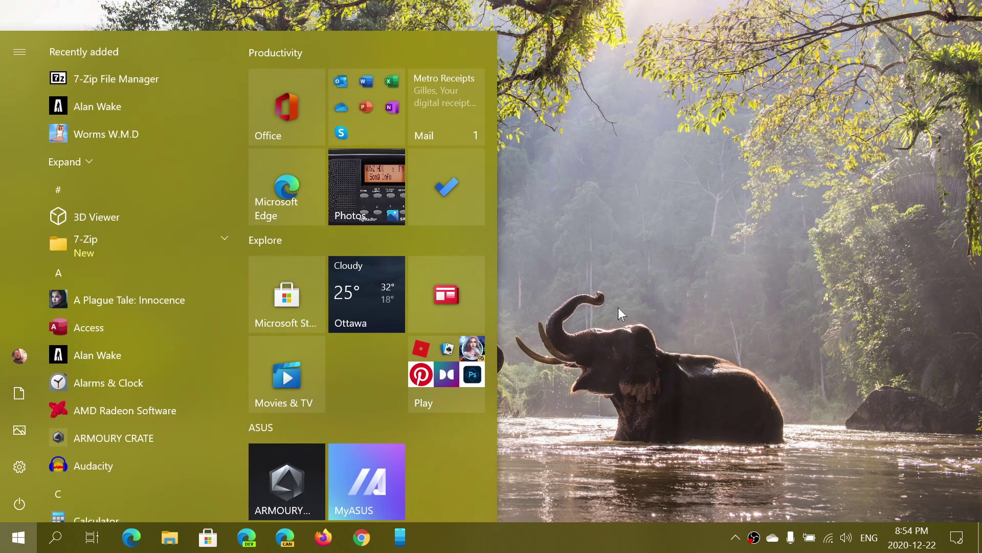
click(618, 308)
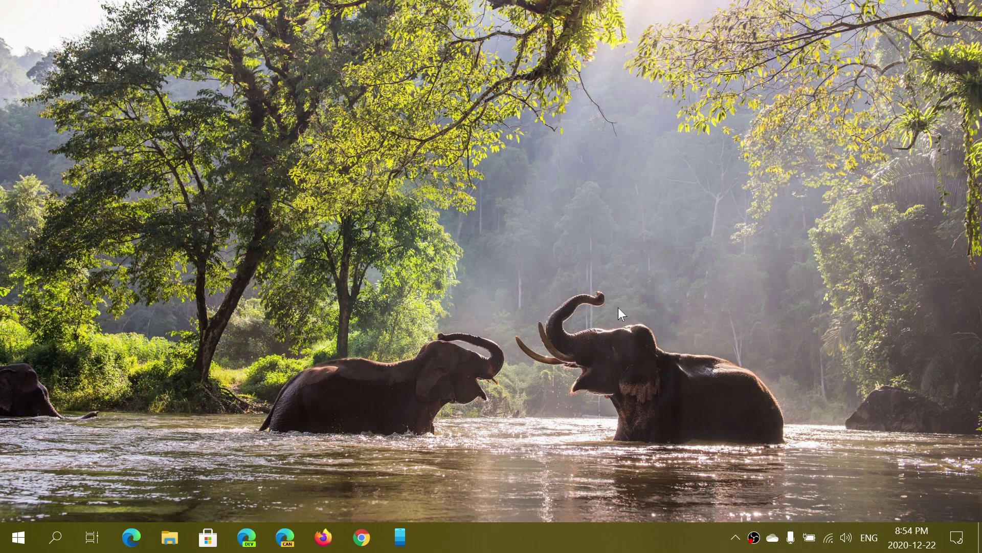